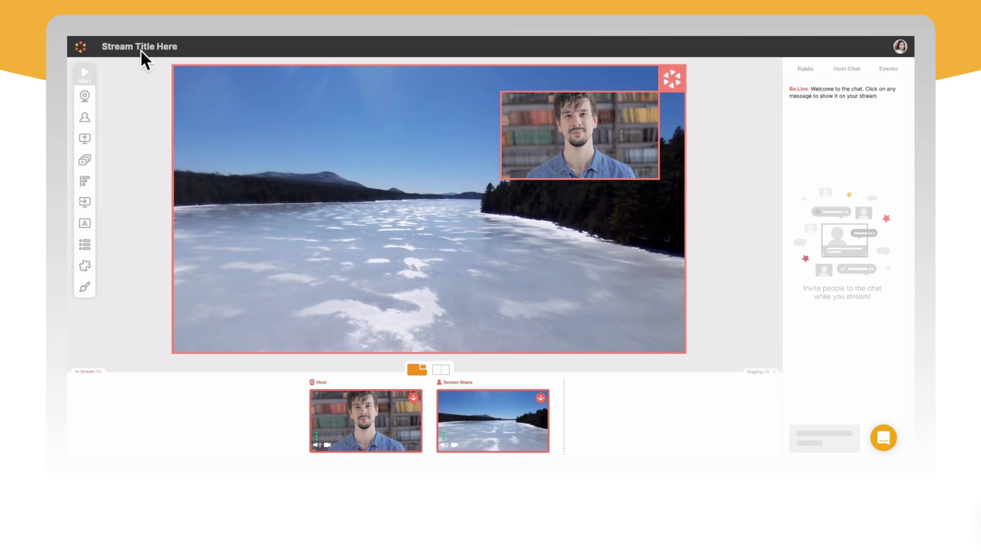
Step: Stream to the Star Wars fan page on Facebook, then view the Boost Engagement feature slide
click(141, 47)
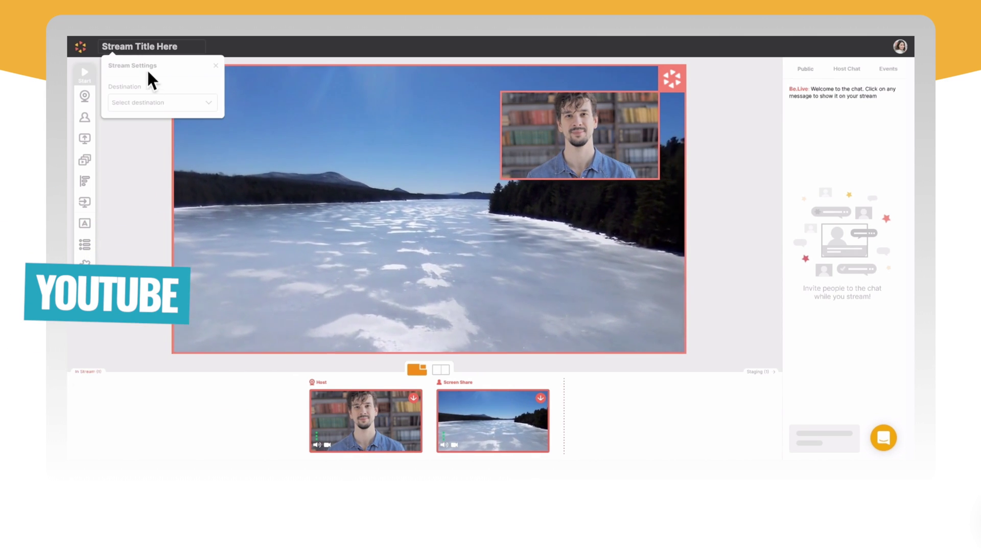
click(158, 103)
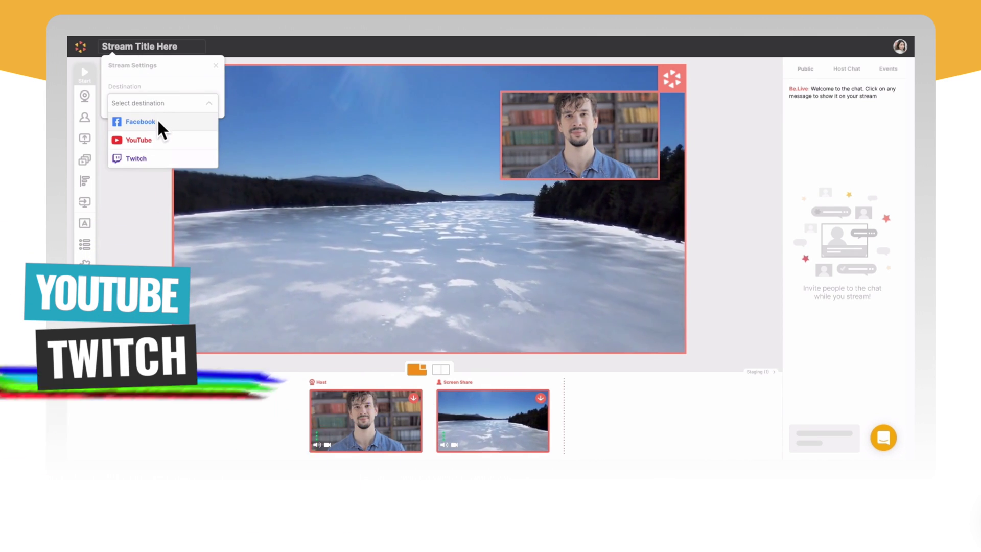
click(157, 119)
click(159, 139)
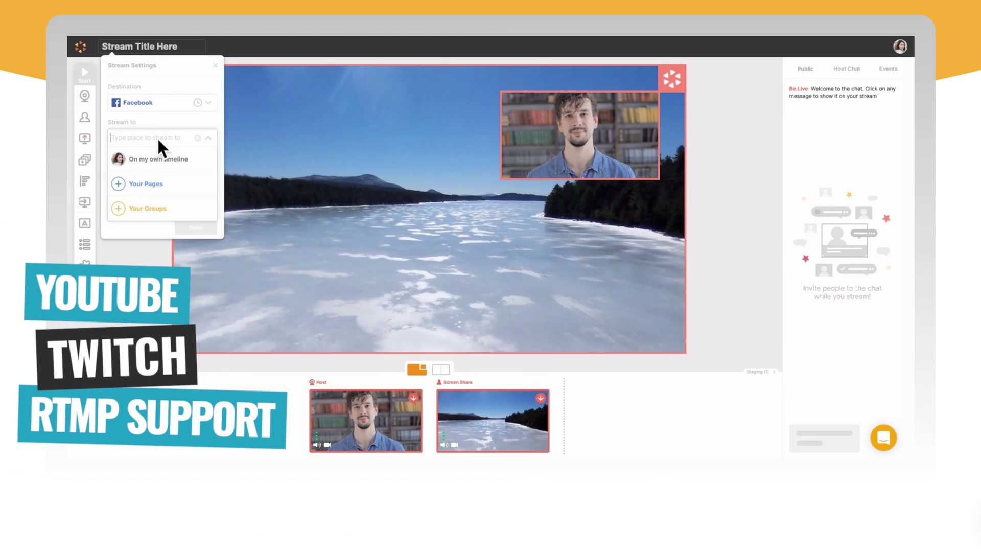
text(The)
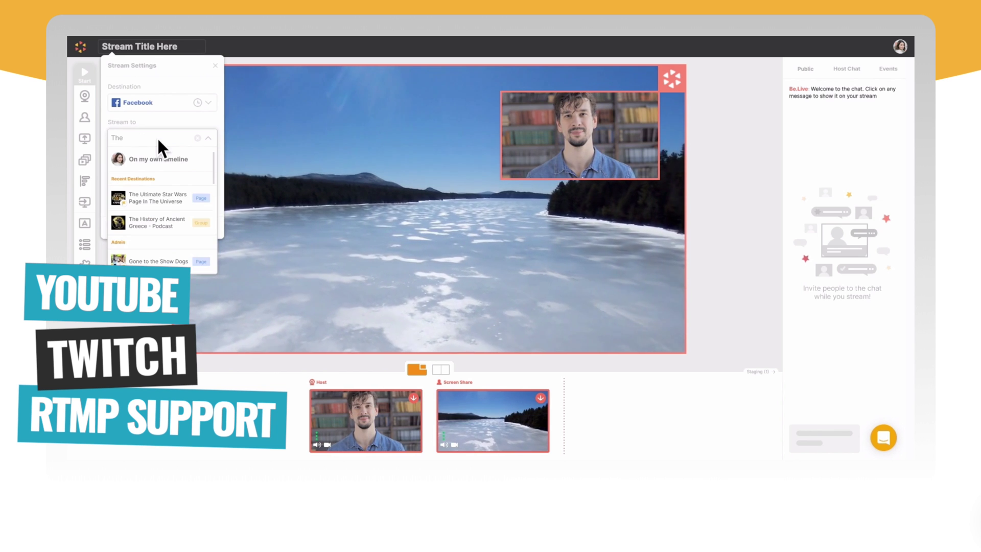
click(165, 198)
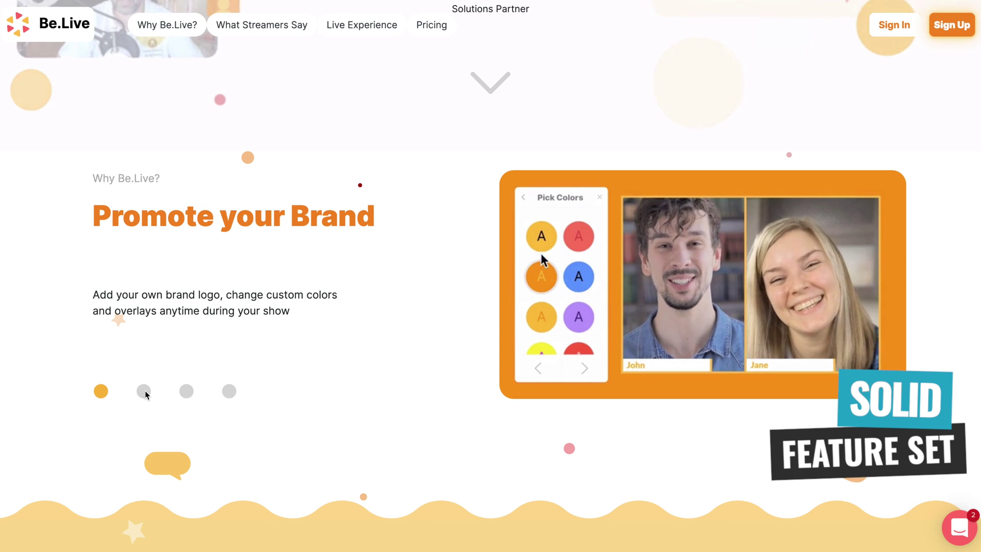
click(145, 393)
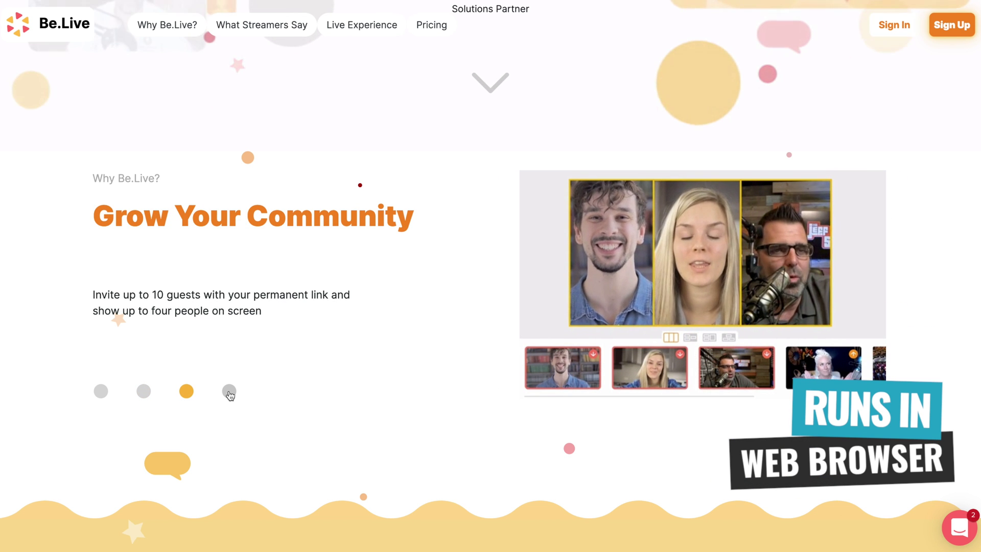
Step: Show the Zero Setup feature slide in the Be.Live website carousel
click(229, 392)
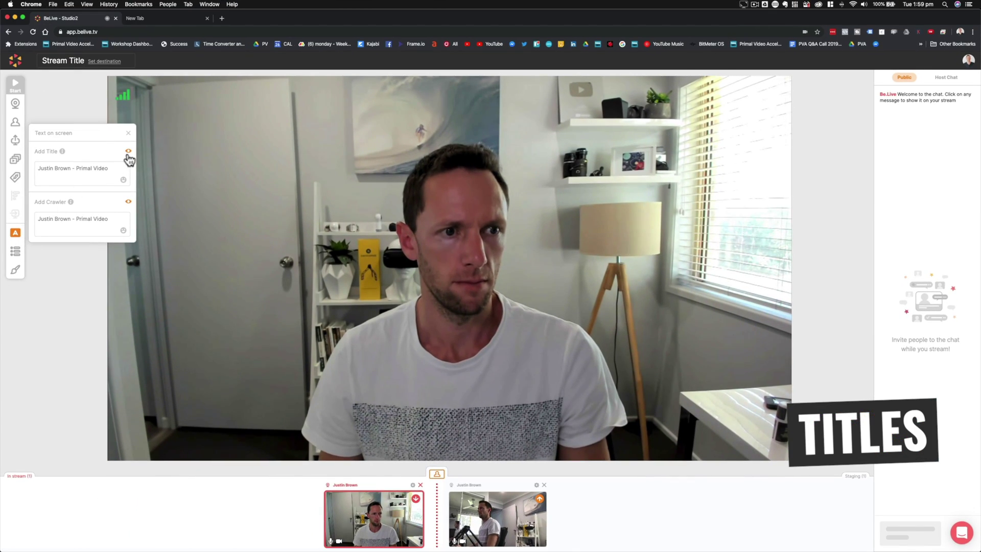
Step: Show the title banner, the first agenda item and the 'Test Comment!' message on stream
click(128, 152)
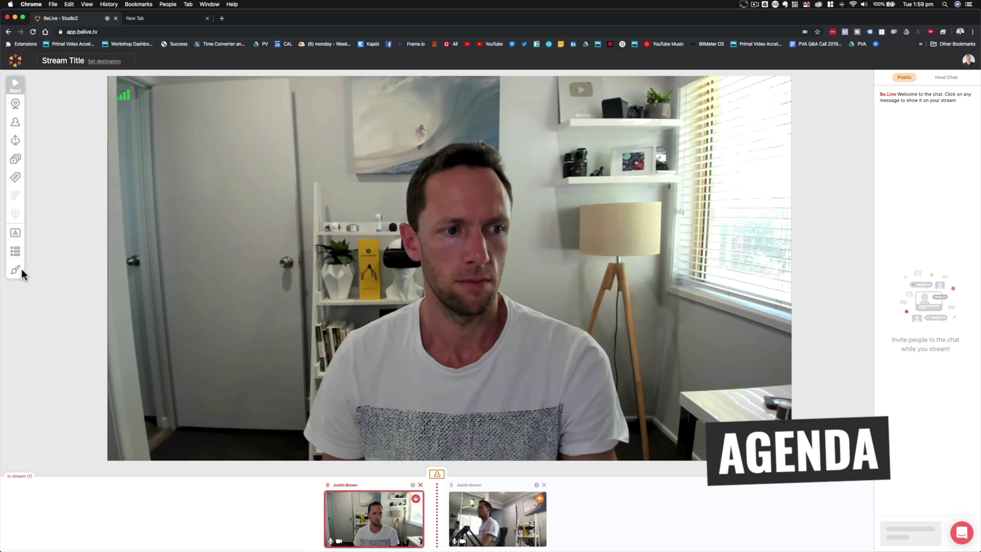
click(15, 251)
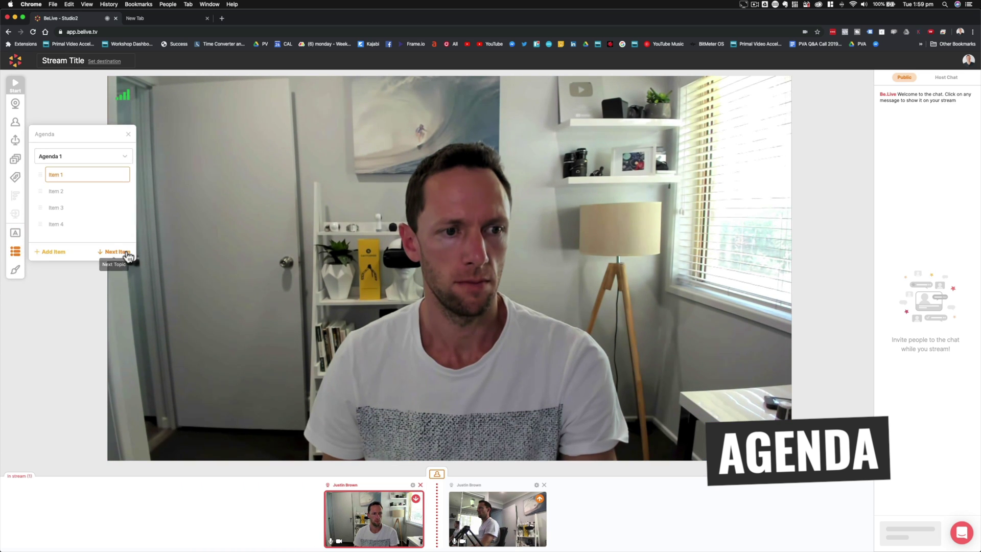
click(127, 252)
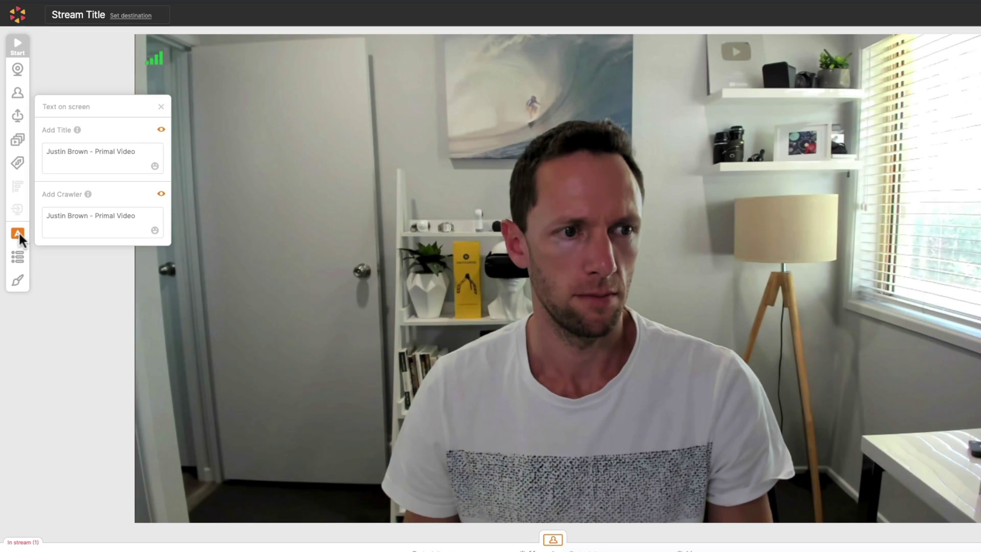
click(162, 131)
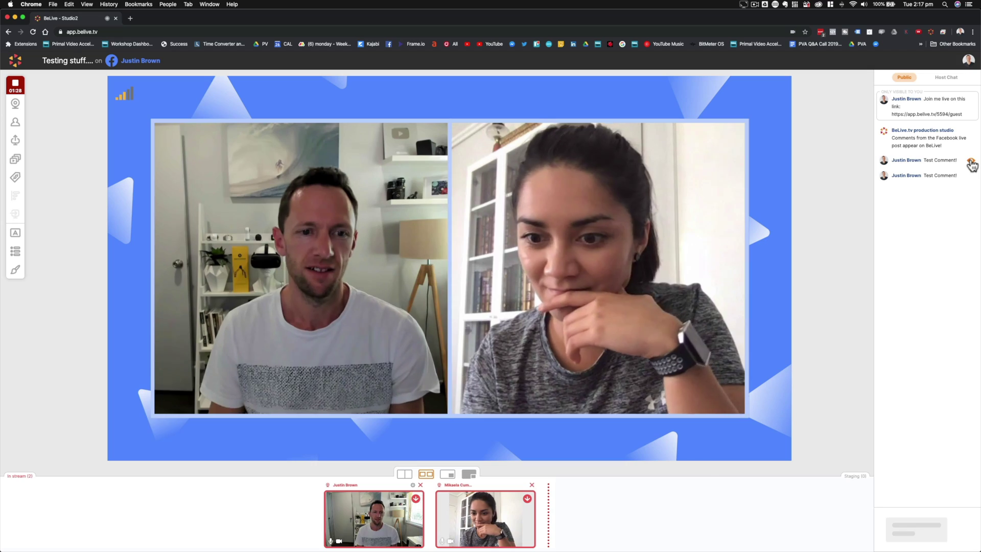
click(972, 162)
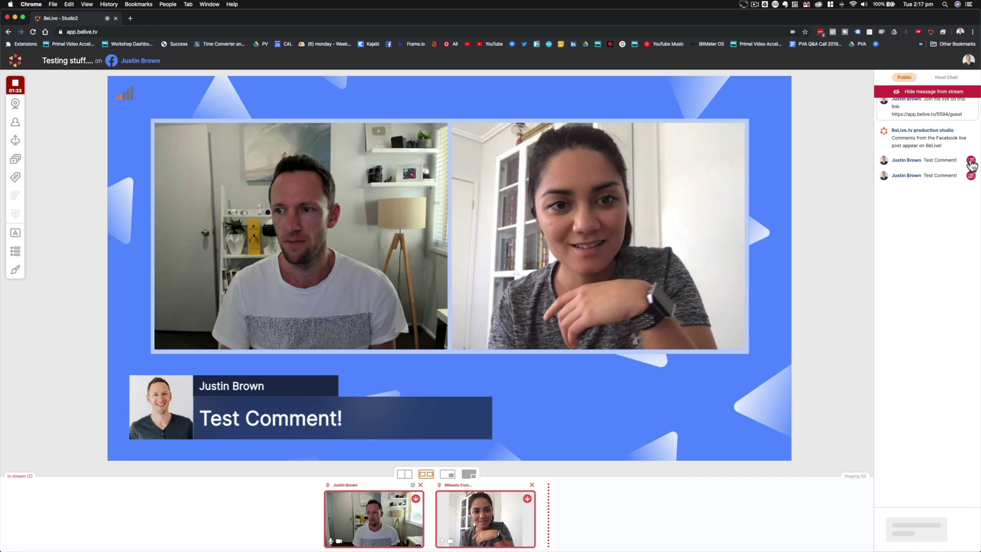
Step: Hide the comment, push the second camera, and try the framed and screen-share-inset layouts
click(971, 162)
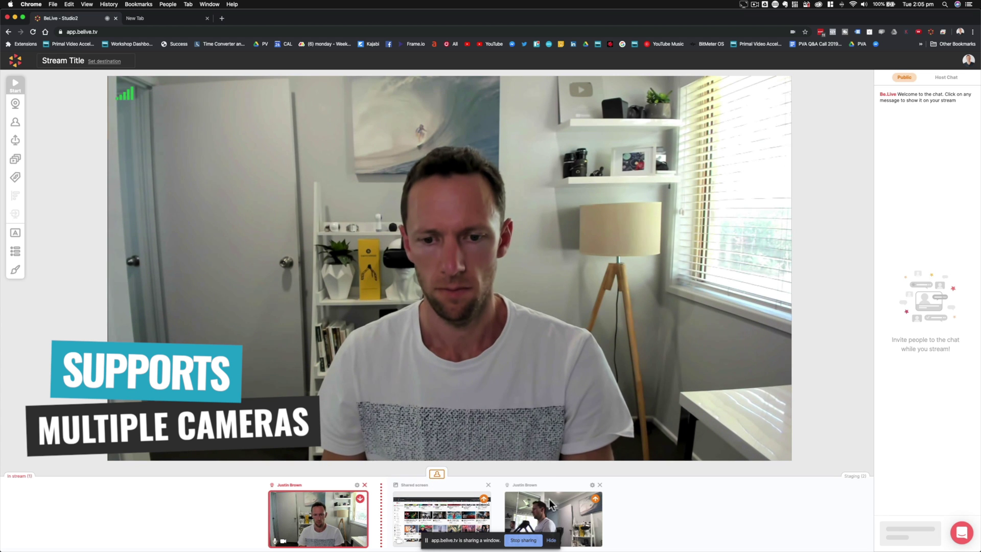
click(596, 499)
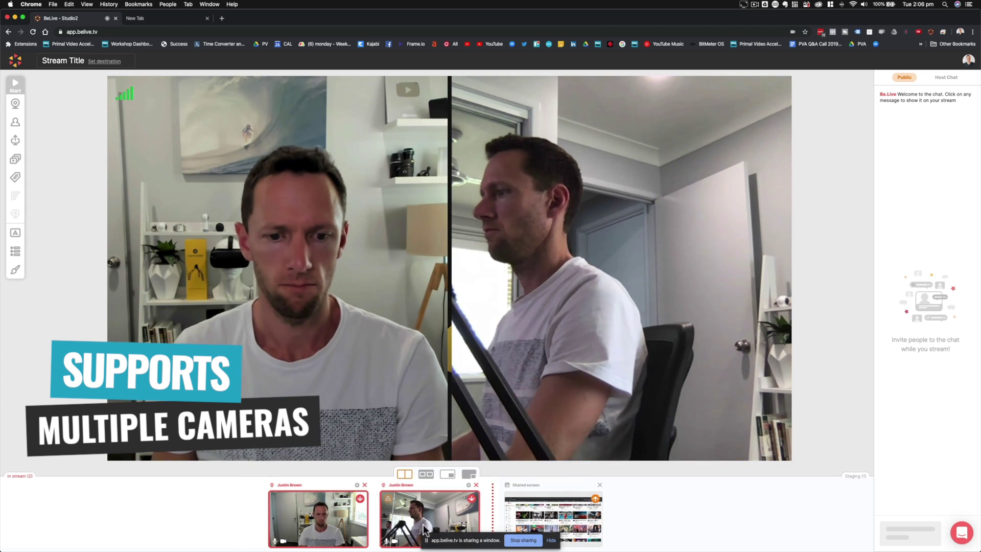
click(426, 473)
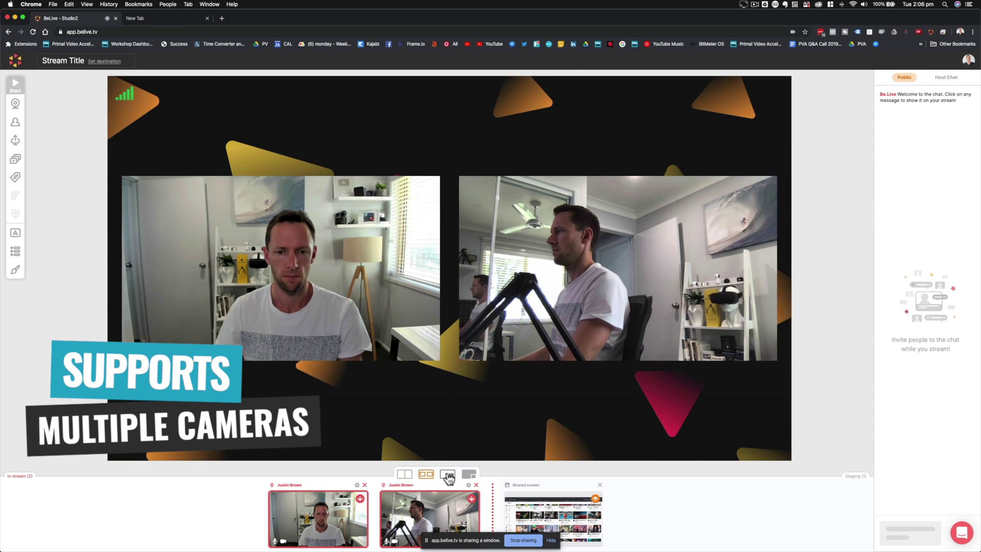
click(448, 475)
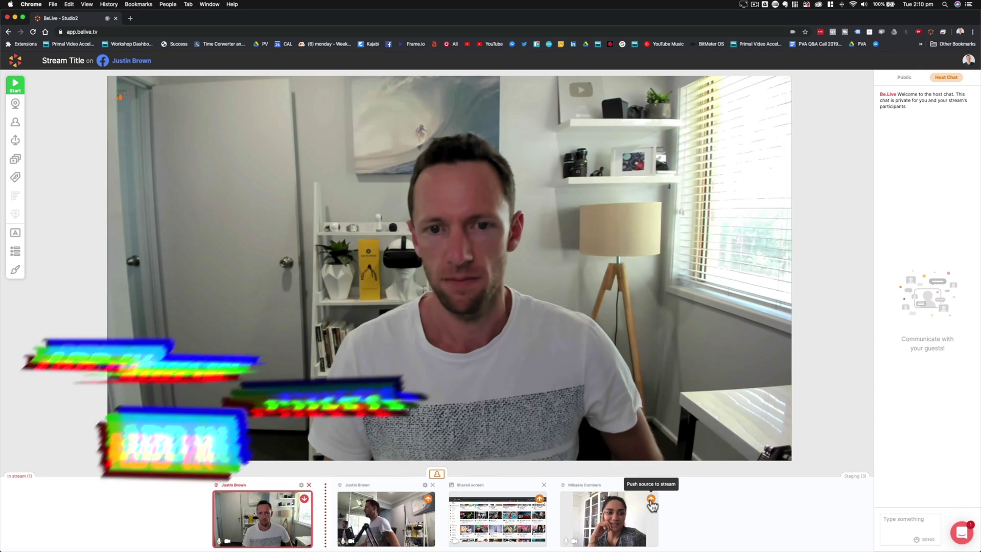
Step: Copy the guest invite link and push the waiting guest's camera into the stream
click(652, 501)
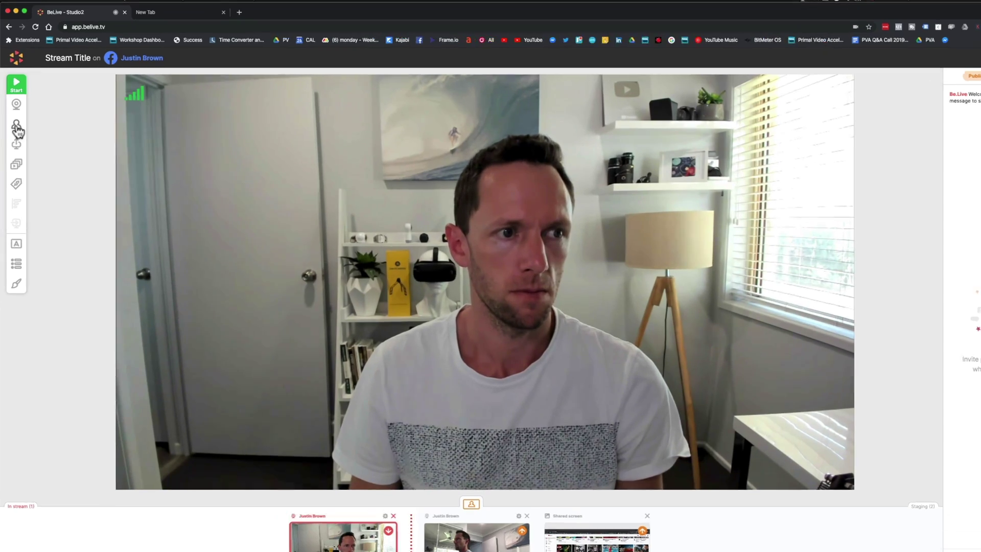
click(16, 122)
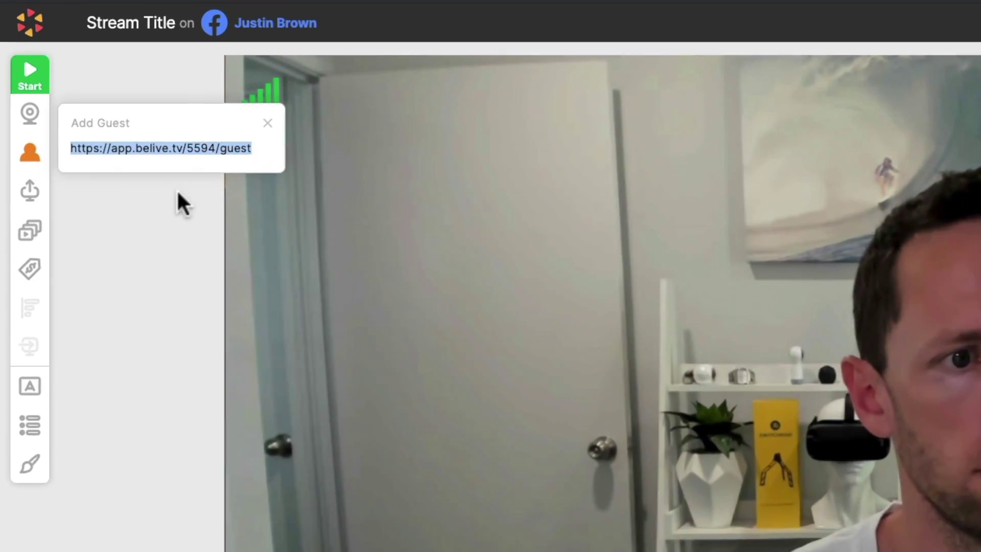
right_click(212, 148)
click(246, 184)
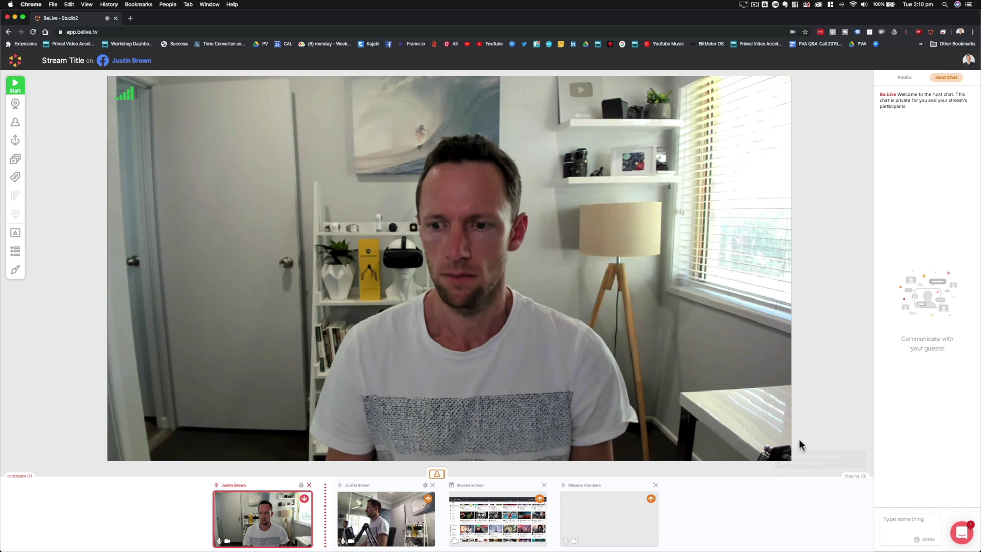
click(651, 499)
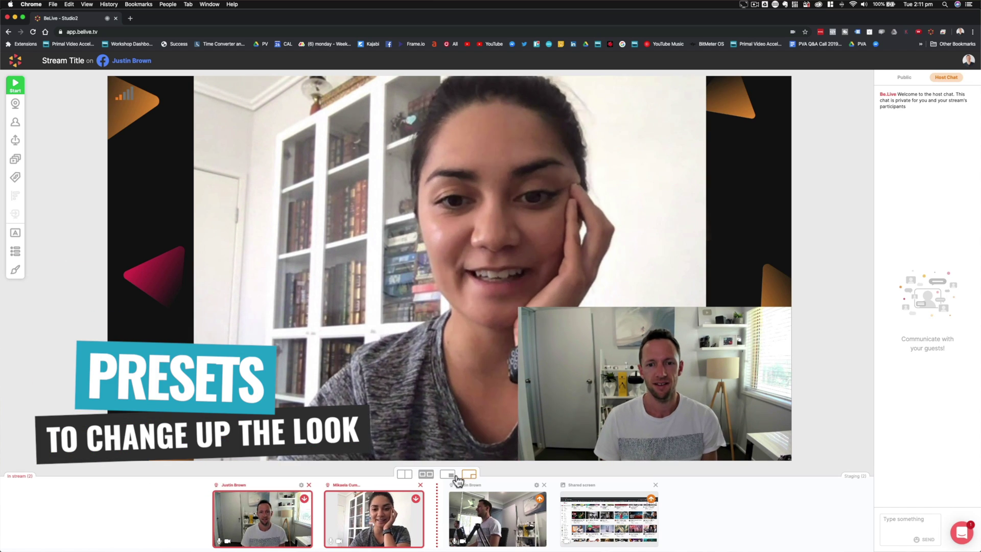
Step: Try the host-with-inset, boxed triangle-background and full-frame side-by-side layout presets
click(449, 476)
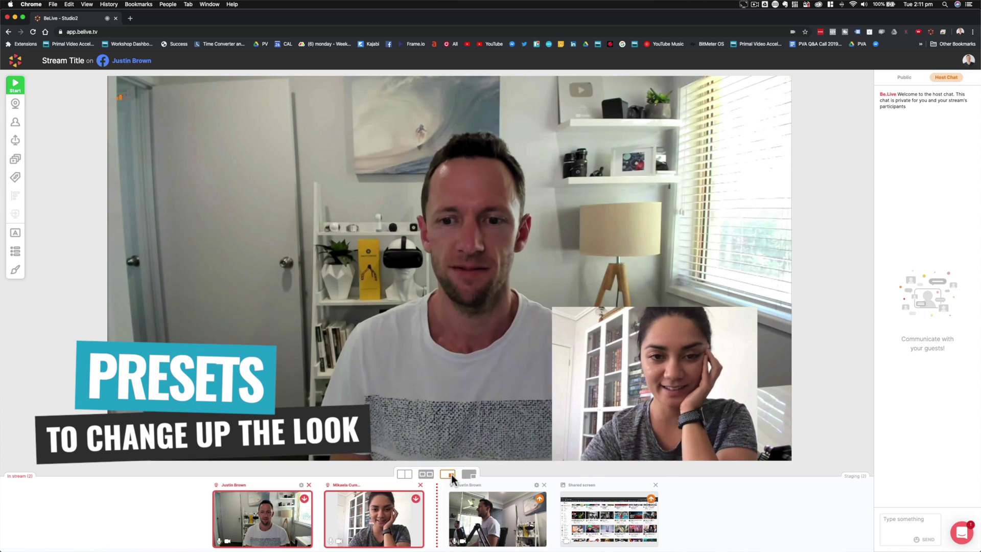
click(428, 475)
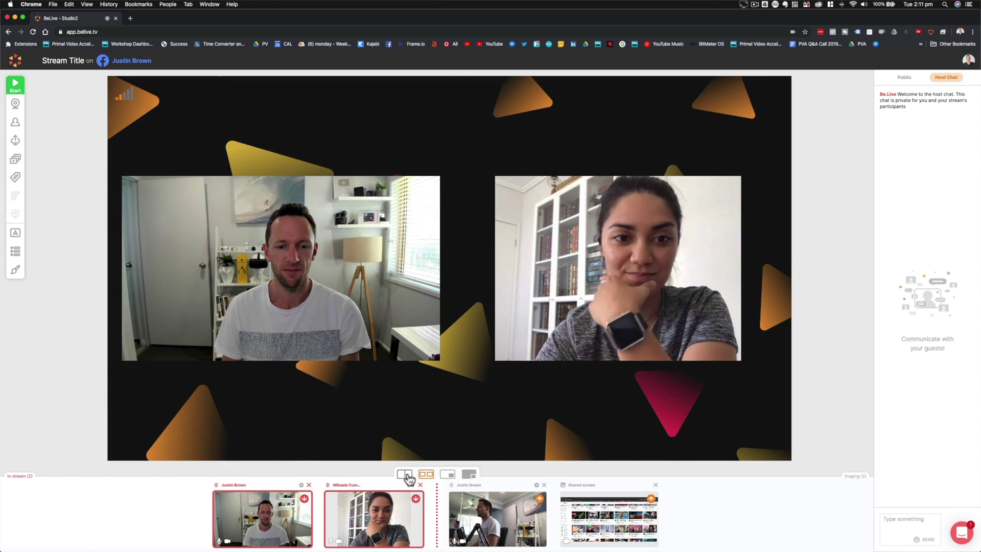
click(406, 474)
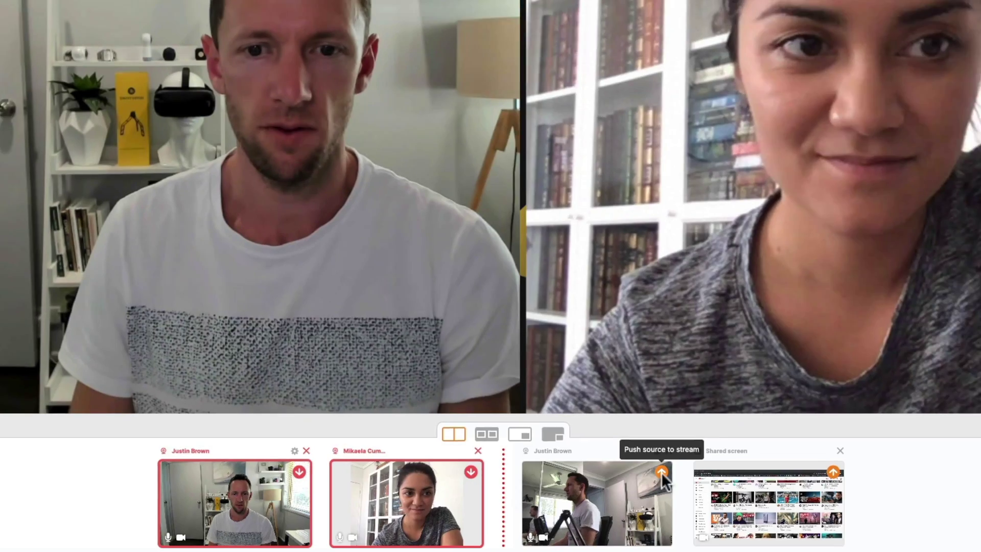
Step: Push the second camera, cycle boxed, inset and split layouts, then return it to staging
click(695, 466)
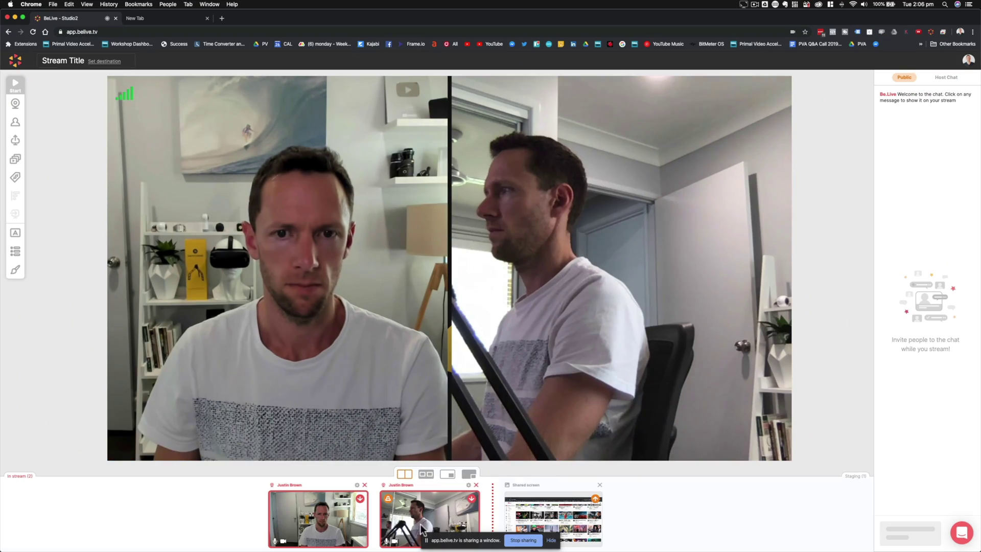
click(429, 474)
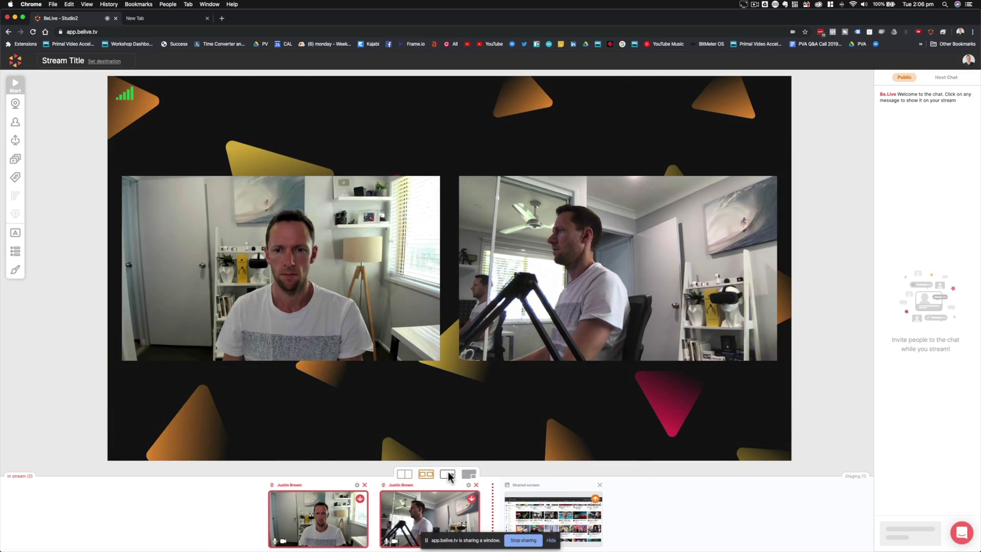
click(449, 475)
click(469, 476)
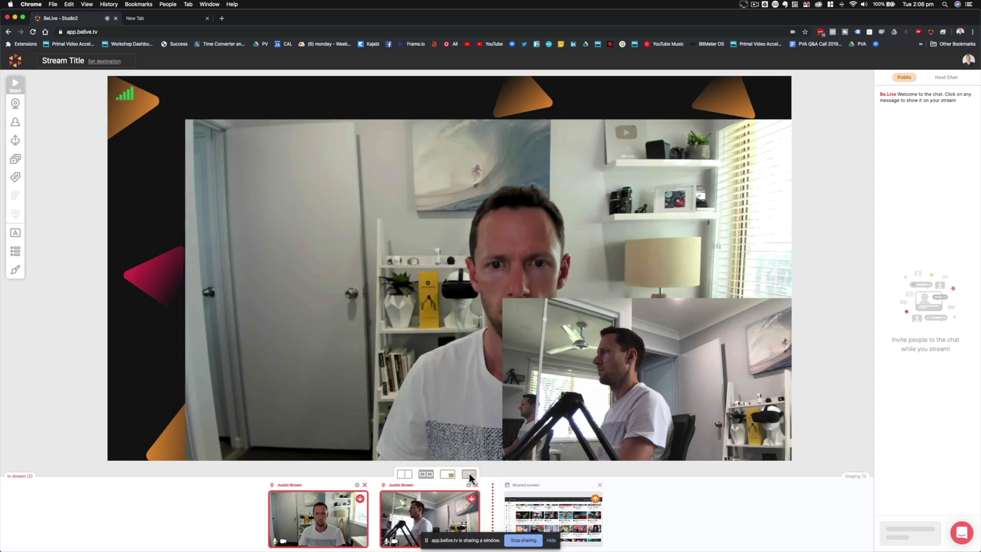
click(408, 475)
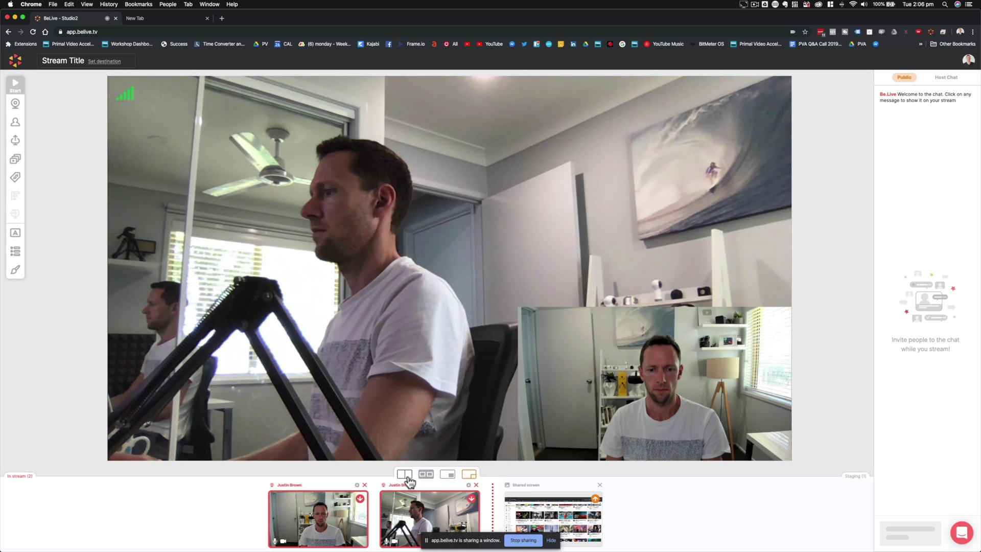
click(472, 499)
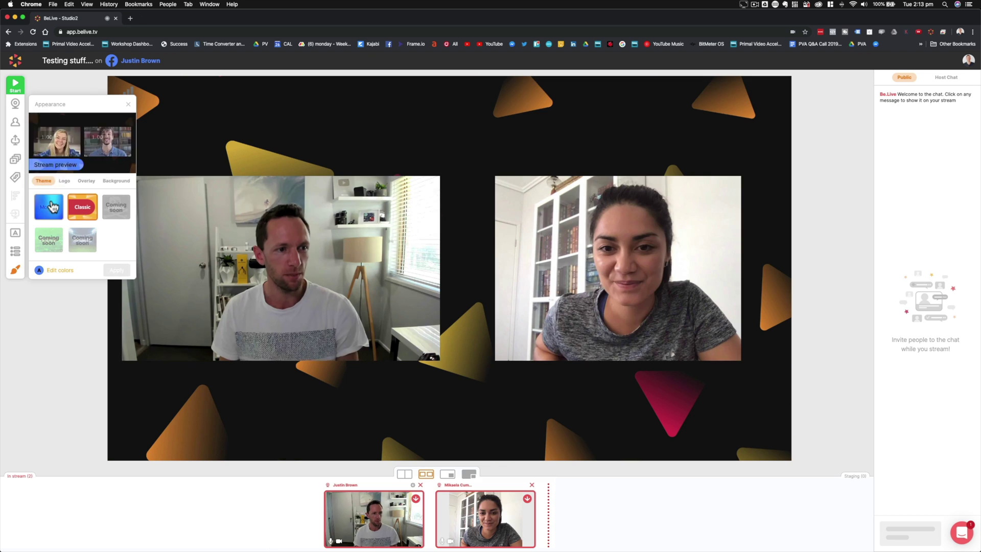
click(51, 207)
Step: Apply the Modern theme, then the Classic theme, and add the leaf-frame overlay
click(117, 270)
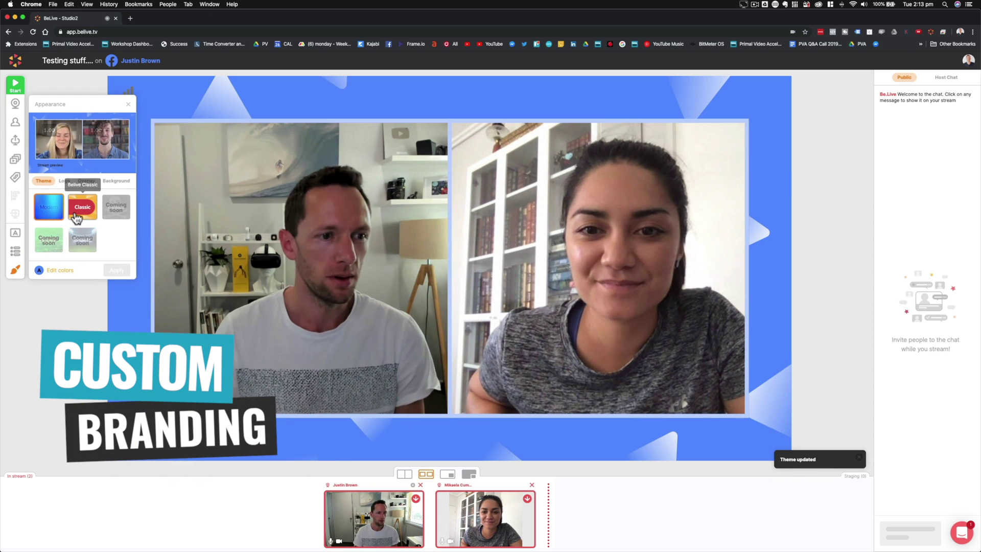
click(76, 218)
click(128, 273)
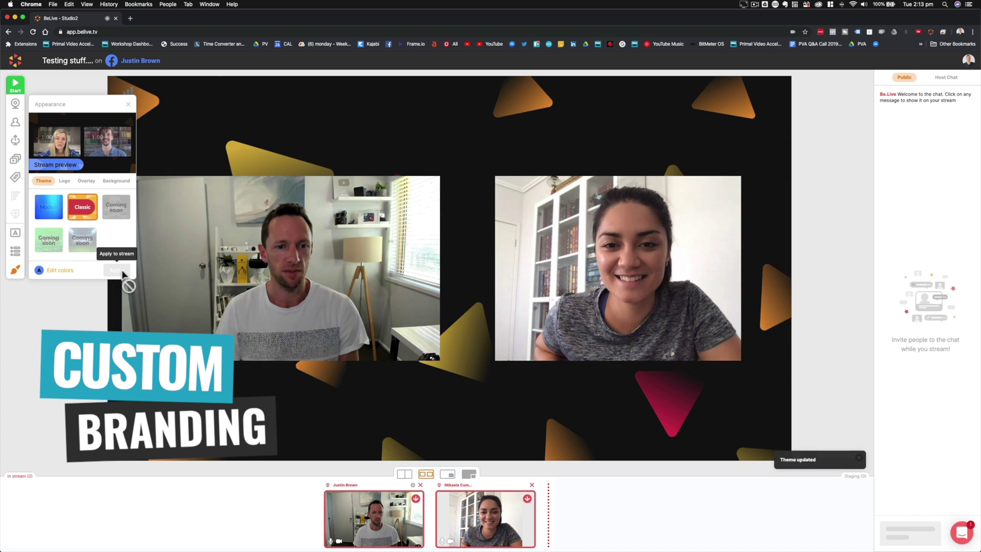
click(84, 181)
click(106, 208)
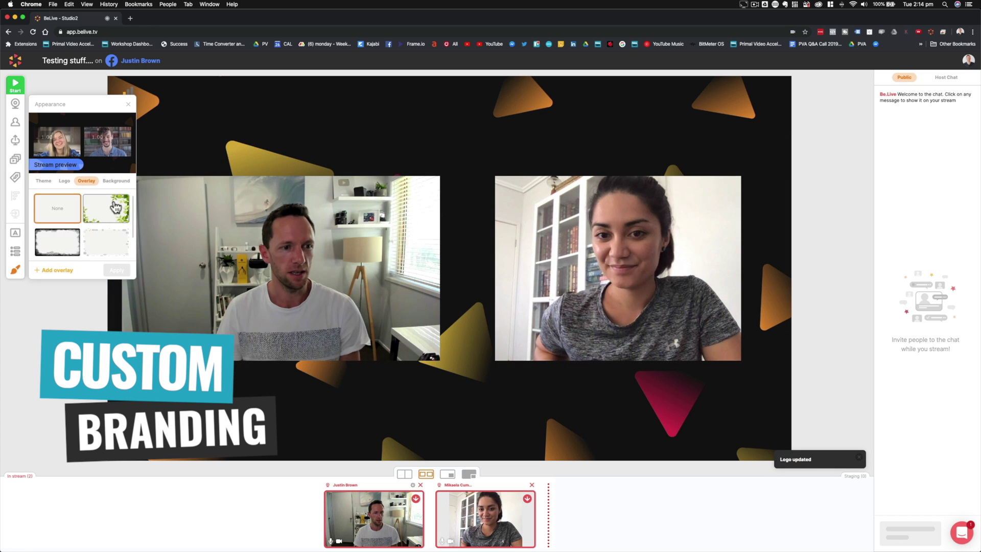
click(123, 275)
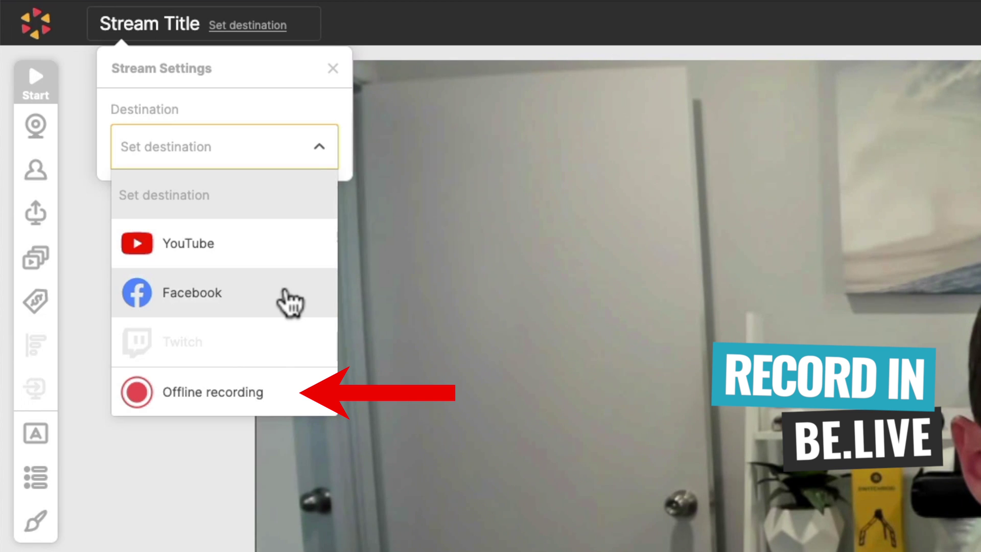
Step: Pick Offline recording from the Destination dropdown in Stream Settings
click(198, 401)
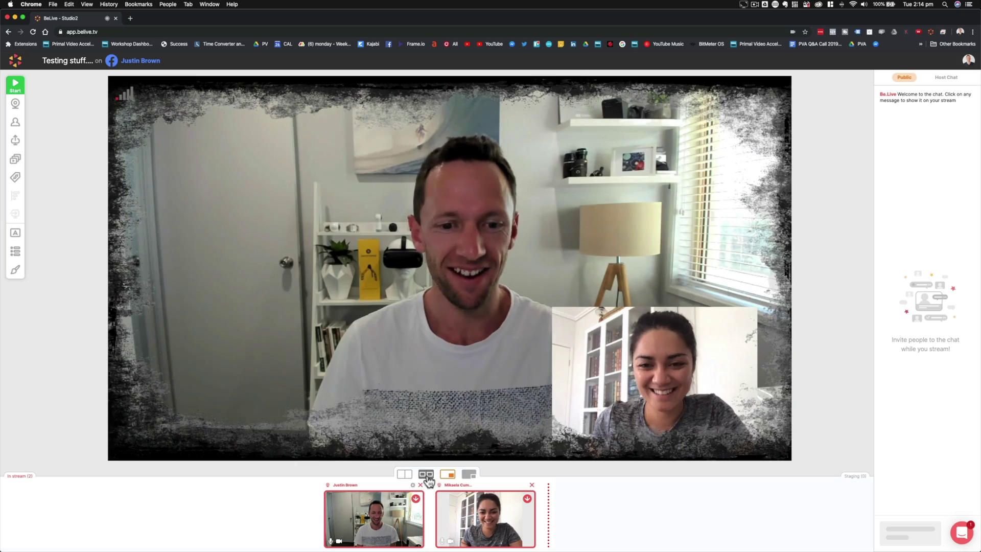
Step: Switch to the boxed side-by-side layout and bring up the thumbnail options panel
click(427, 474)
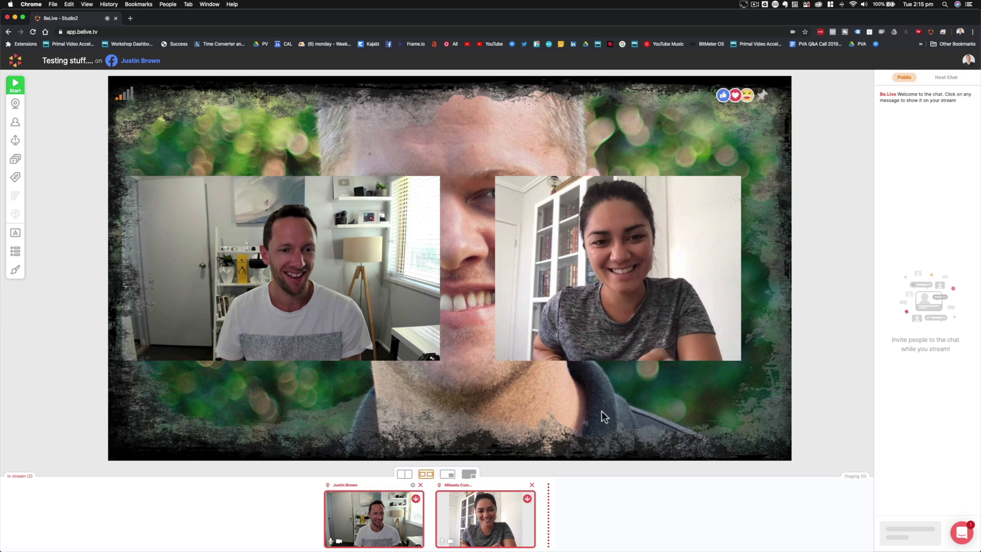
click(15, 268)
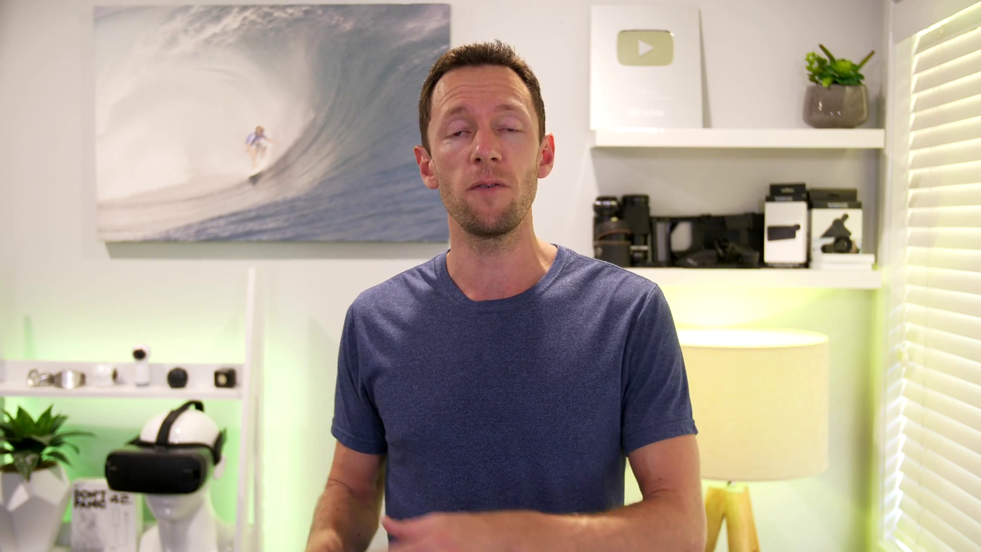